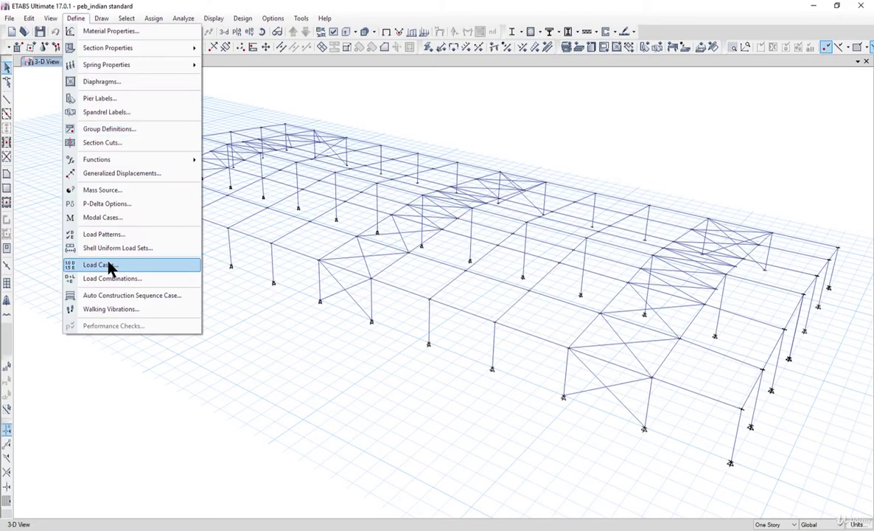
# In Define Load Patterns, select ELX and open its IS 1893:2016 lateral load settings.
pyautogui.click(107, 234)
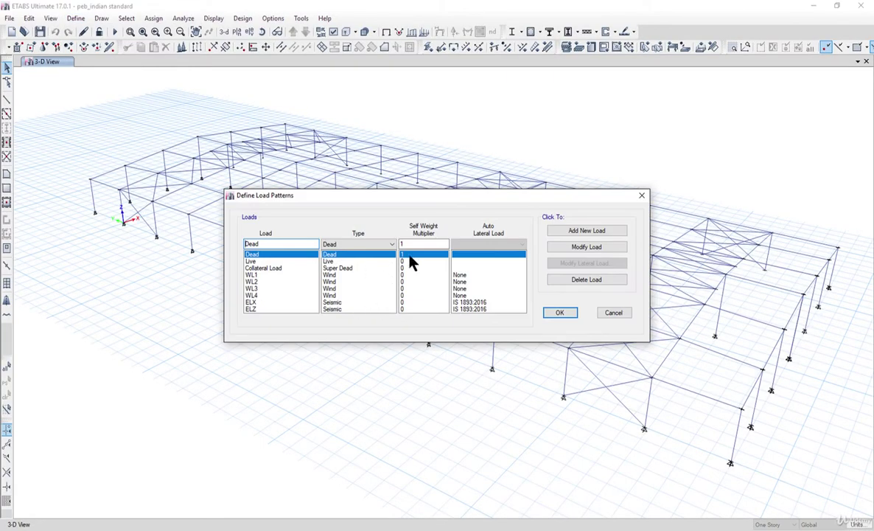
pyautogui.moveTo(413, 196); pyautogui.dragTo(385, 245)
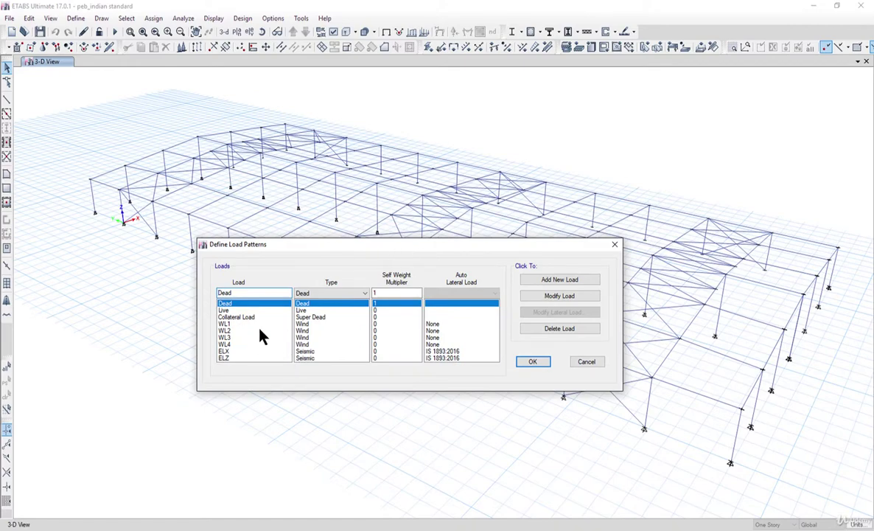
pyautogui.click(229, 324)
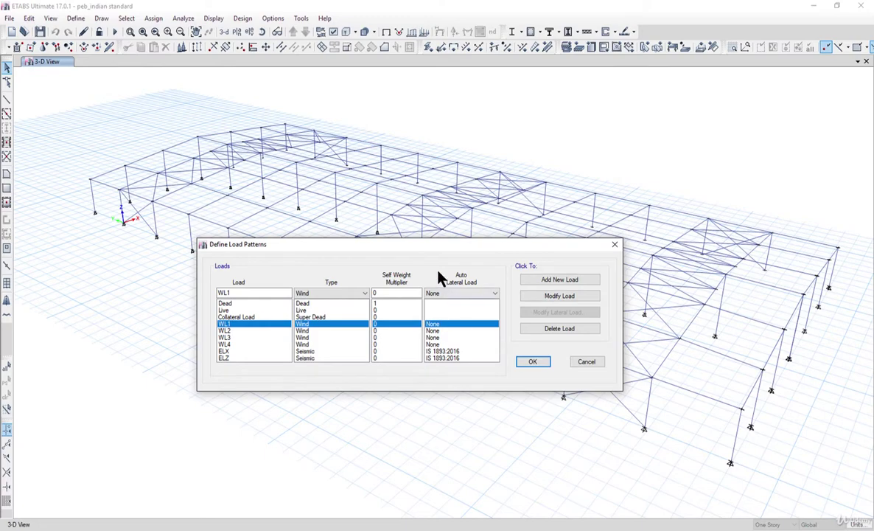
pyautogui.click(262, 352)
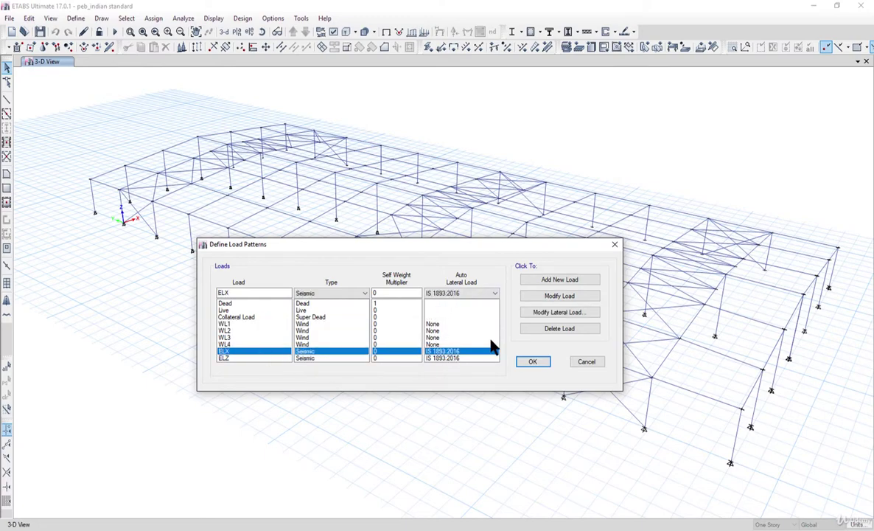
pyautogui.click(558, 312)
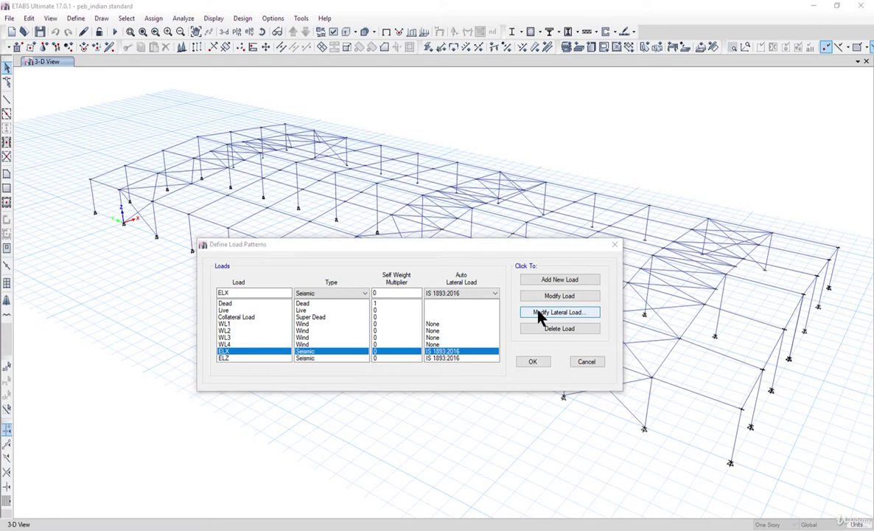
# Limit ELX to the plain X direction and set the response reduction factor to 3.
pyautogui.click(286, 215)
pyautogui.click(354, 226)
pyautogui.click(354, 216)
pyautogui.click(354, 204)
pyautogui.doubleClick(386, 340)
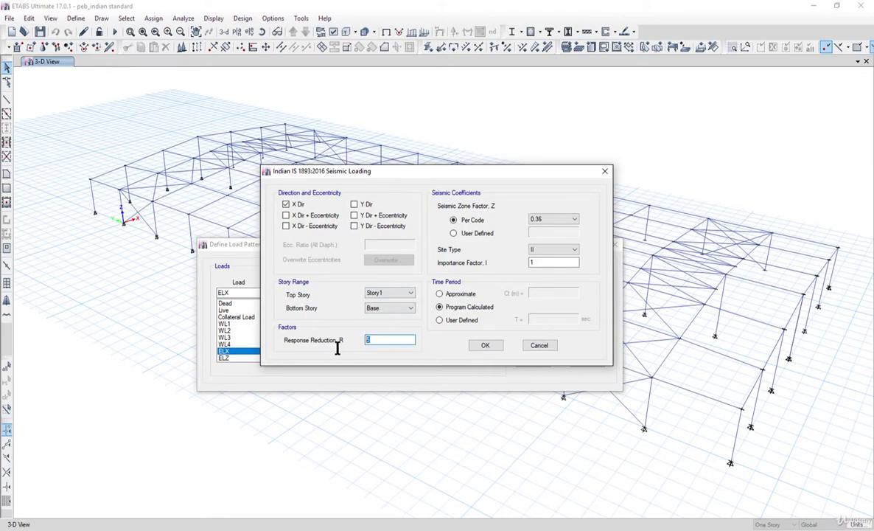
pyautogui.write('3')
# Set ELX zone factor 0.16, site type II and importance factor 1.
pyautogui.click(540, 221)
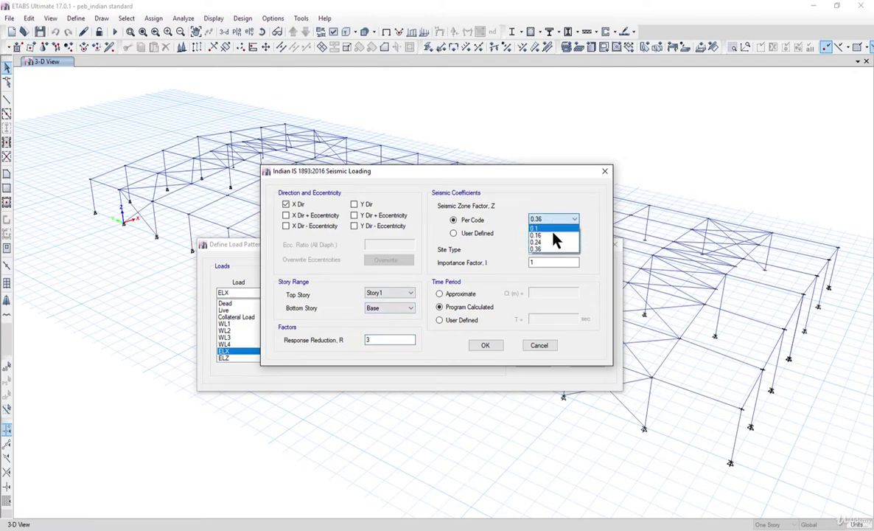
pyautogui.click(553, 234)
pyautogui.click(548, 254)
pyautogui.click(544, 259)
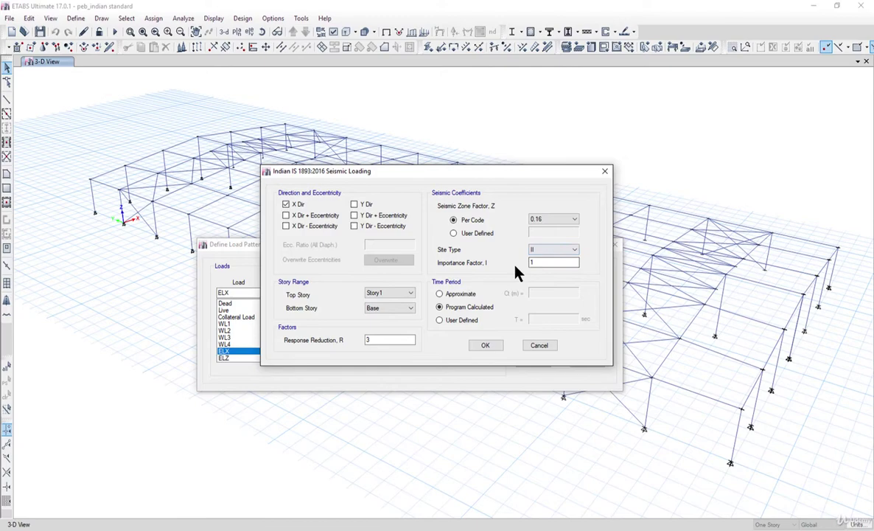
pyautogui.click(532, 263)
pyautogui.write('1')
pyautogui.click(608, 525)
# Compute 0.075 × 7^0.75 in Calculator, giving about 0.3228 s.
pyautogui.click(643, 295)
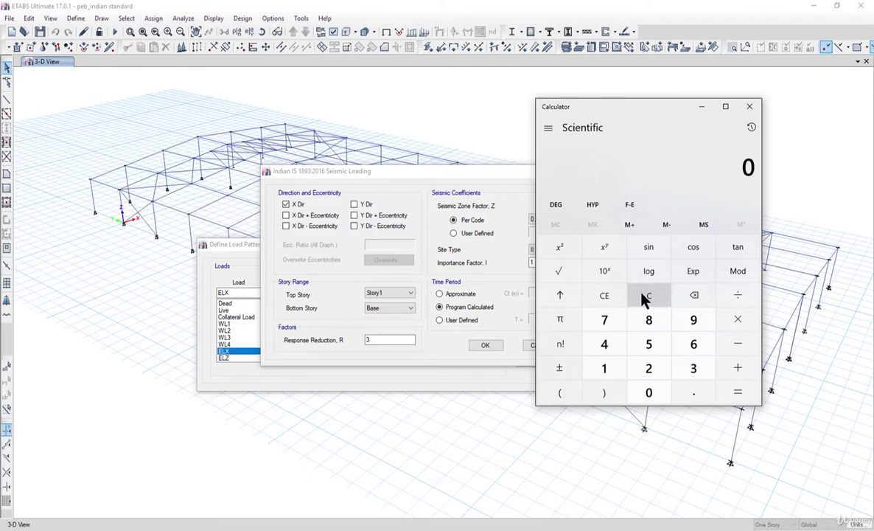
pyautogui.write('7')
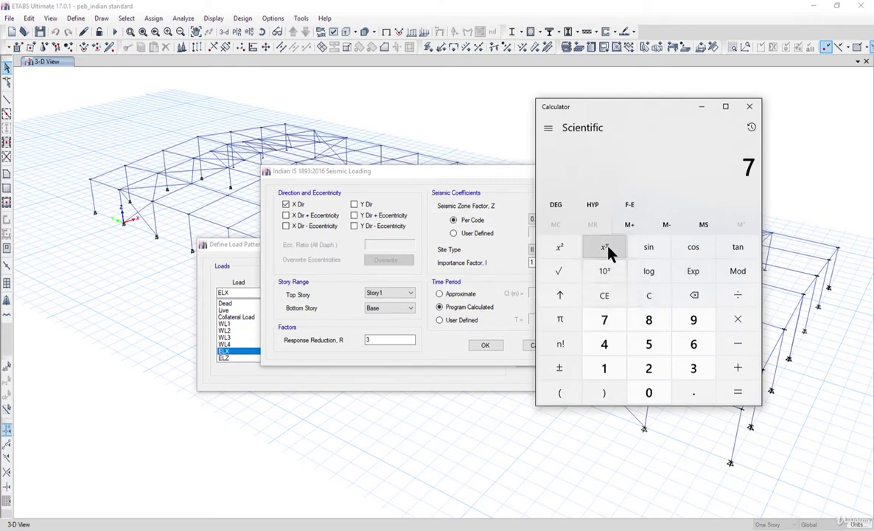
pyautogui.write('0.75')
pyautogui.press('Return')
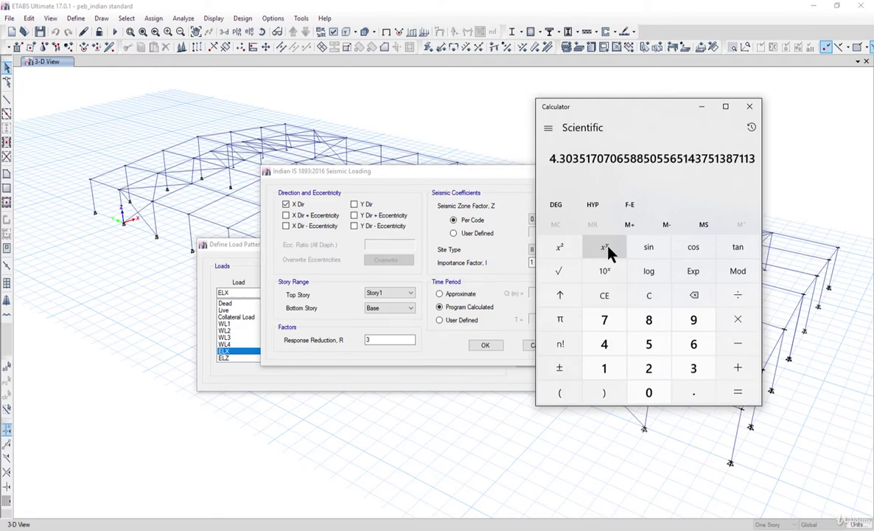
pyautogui.write('*0.07')
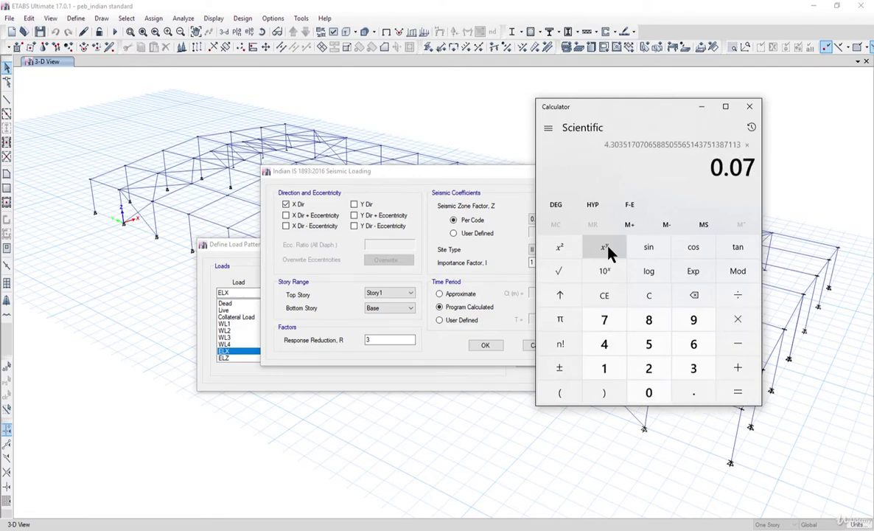
pyautogui.write('5')
pyautogui.press('Return')
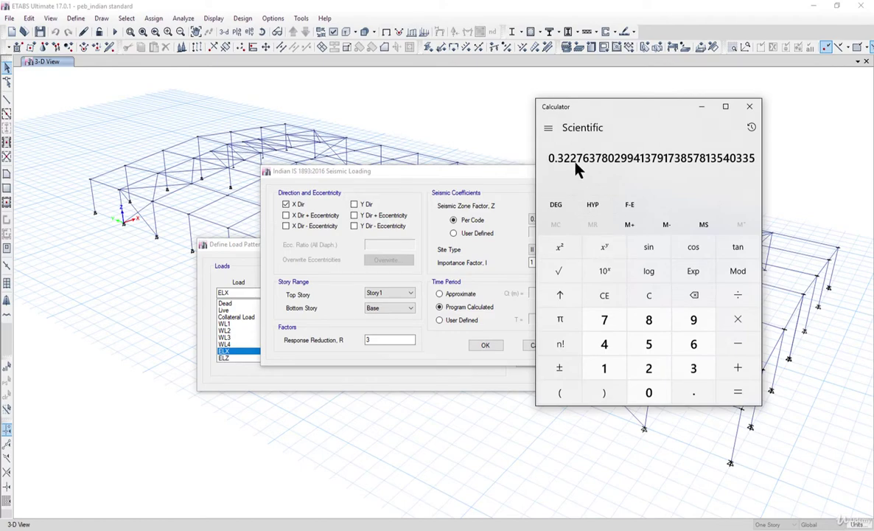
# Give ELX a user-defined period of 0.322 s and confirm its settings.
pyautogui.click(454, 334)
pyautogui.click(440, 320)
pyautogui.click(545, 318)
pyautogui.write('0.322')
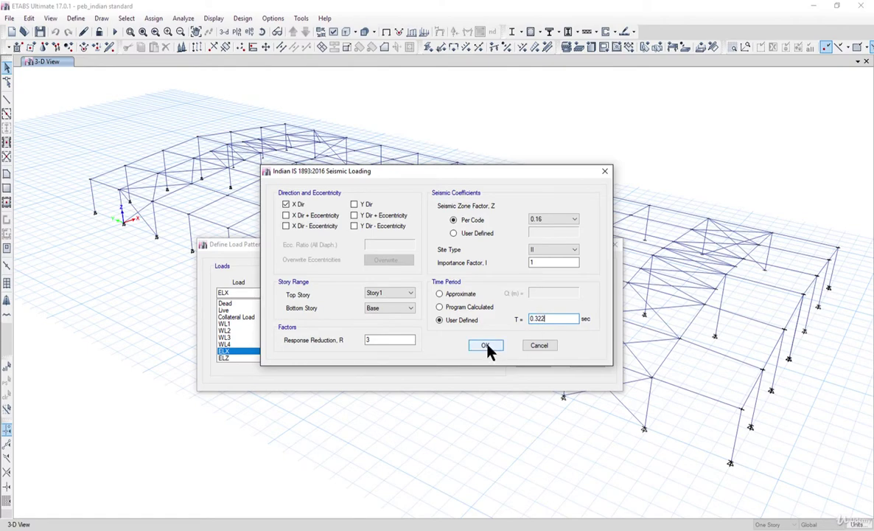
pyautogui.click(486, 347)
# Open ELZ's seismic settings and give it a user-defined period of 0.322 s.
pyautogui.click(319, 357)
pyautogui.click(540, 312)
pyautogui.click(457, 319)
pyautogui.click(532, 318)
pyautogui.write('0.322')
# Limit ELZ to the Y direction only and set its zone factor to 0.16.
pyautogui.click(355, 215)
pyautogui.click(286, 226)
pyautogui.click(286, 215)
pyautogui.click(286, 203)
pyautogui.click(566, 220)
pyautogui.click(560, 238)
pyautogui.doubleClick(370, 339)
# Set ELZ's response reduction to 3, then accept the ELZ and load pattern dialogs.
pyautogui.write('3')
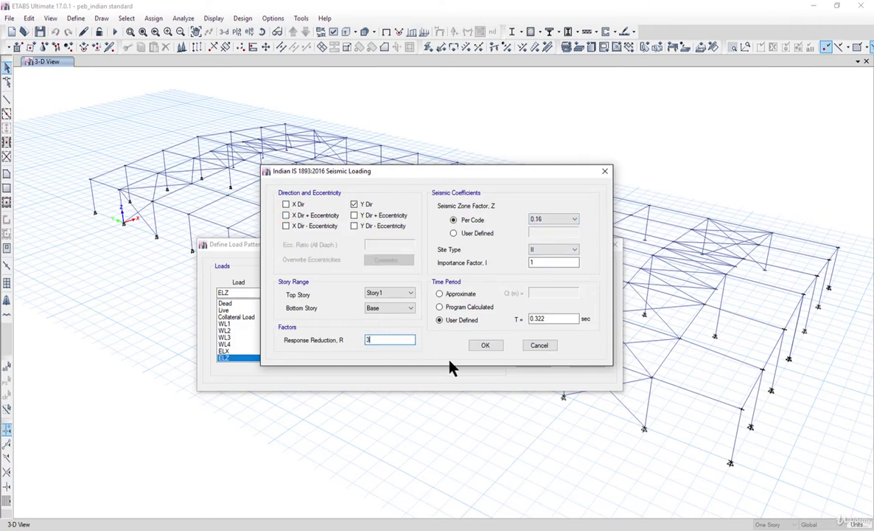
pyautogui.click(487, 346)
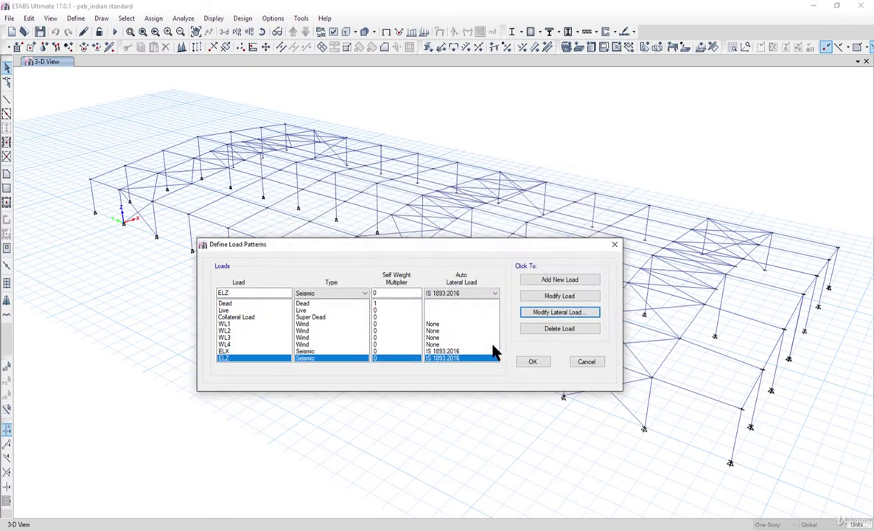
pyautogui.click(328, 325)
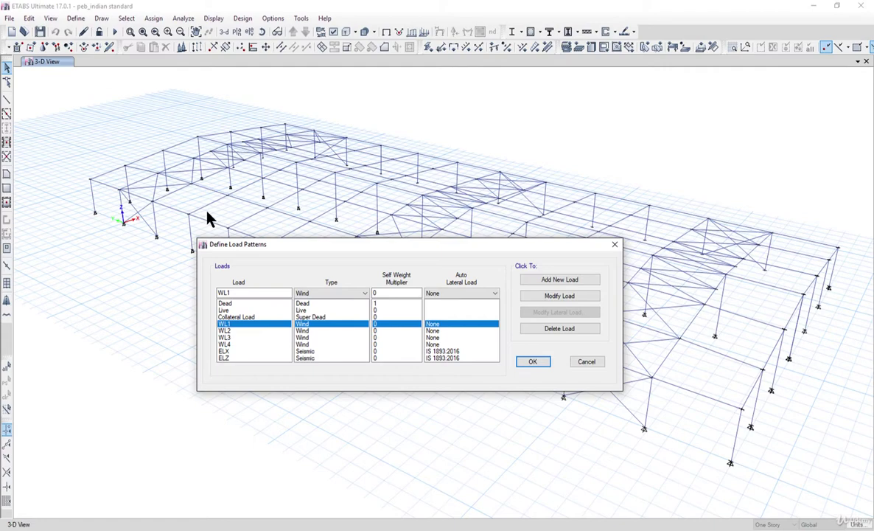
pyautogui.click(532, 361)
pyautogui.click(75, 18)
pyautogui.moveTo(193, 160)
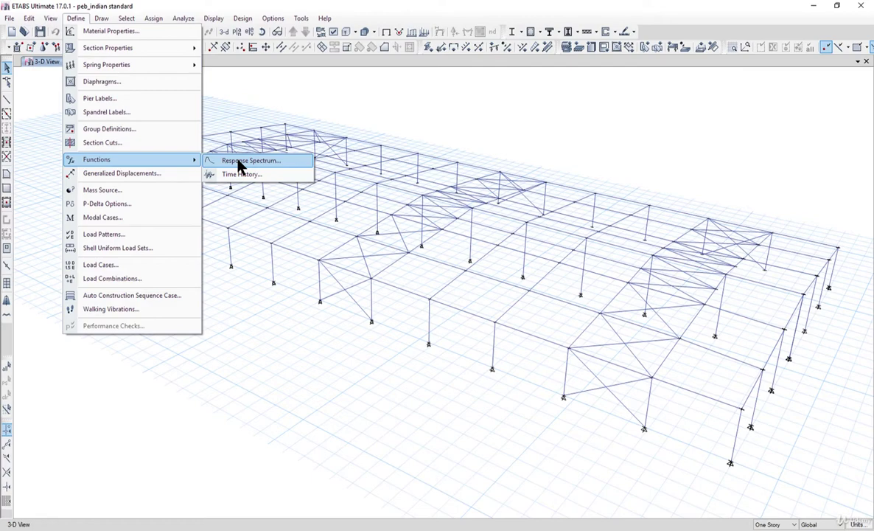
pyautogui.press('Escape')
pyautogui.press('Escape')
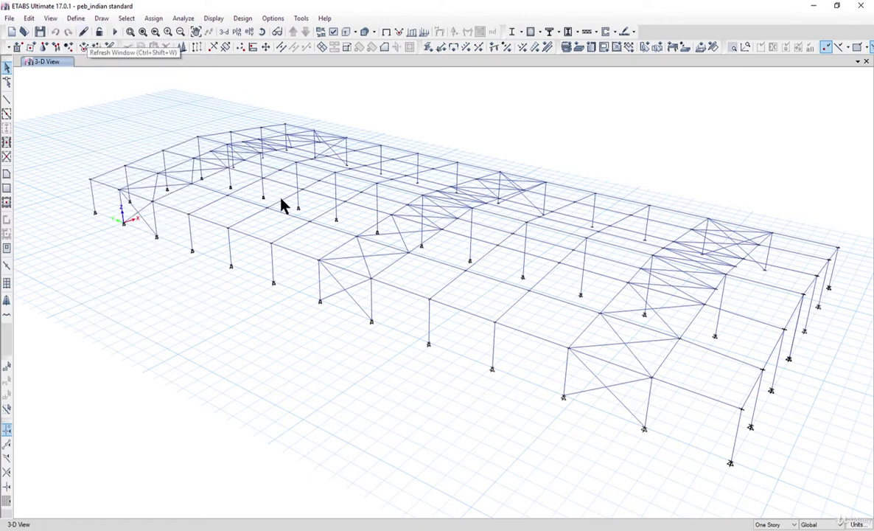
pyautogui.click(78, 18)
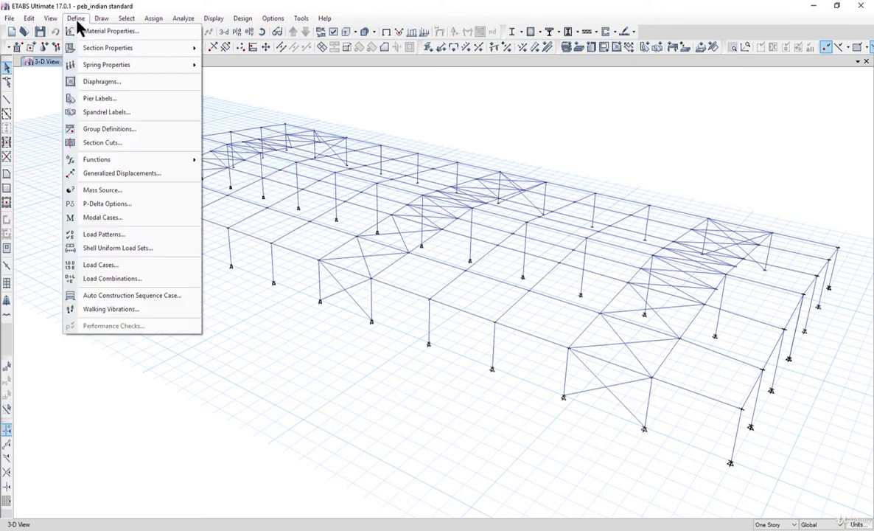
pyautogui.click(120, 245)
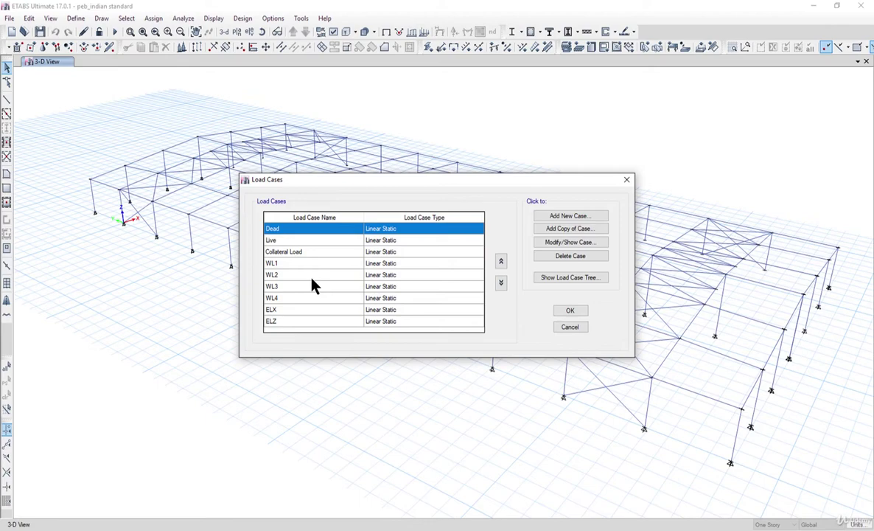
pyautogui.press('Escape')
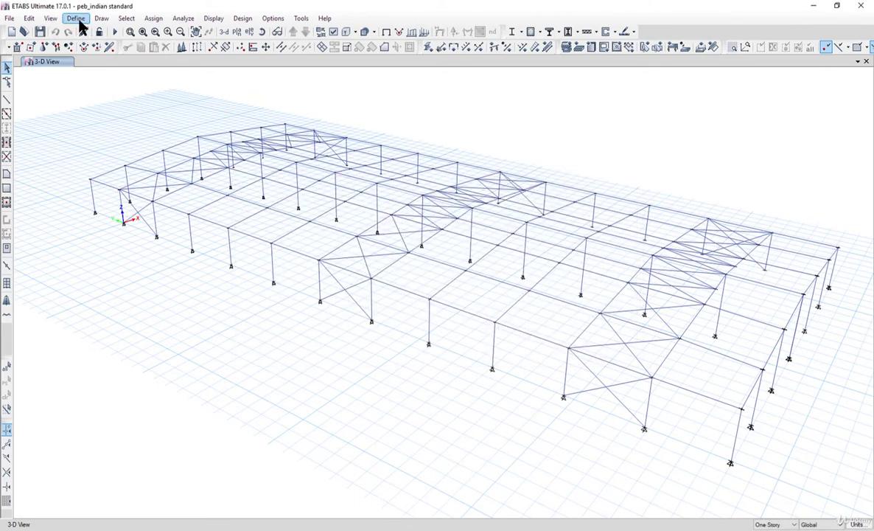
pyautogui.click(80, 21)
pyautogui.moveTo(140, 159)
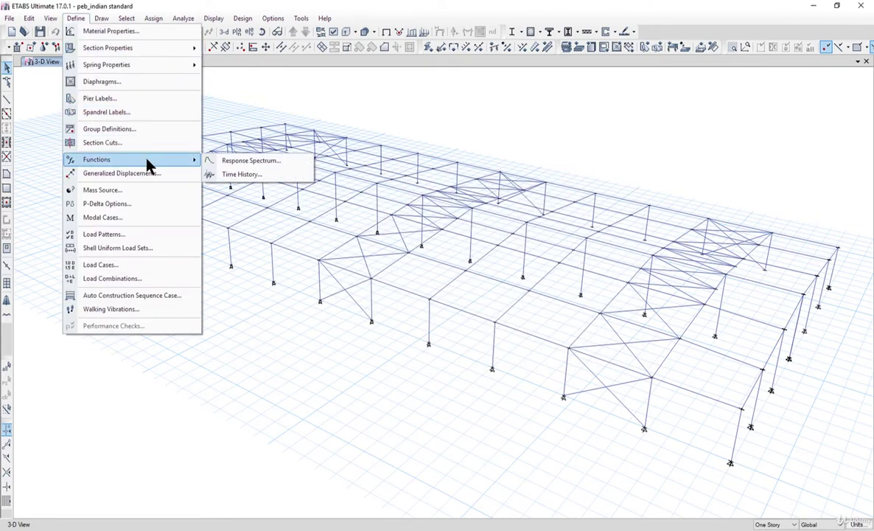
# Start a new IS 1893:2016 response spectrum function named IS1893.
pyautogui.click(232, 164)
pyautogui.click(495, 226)
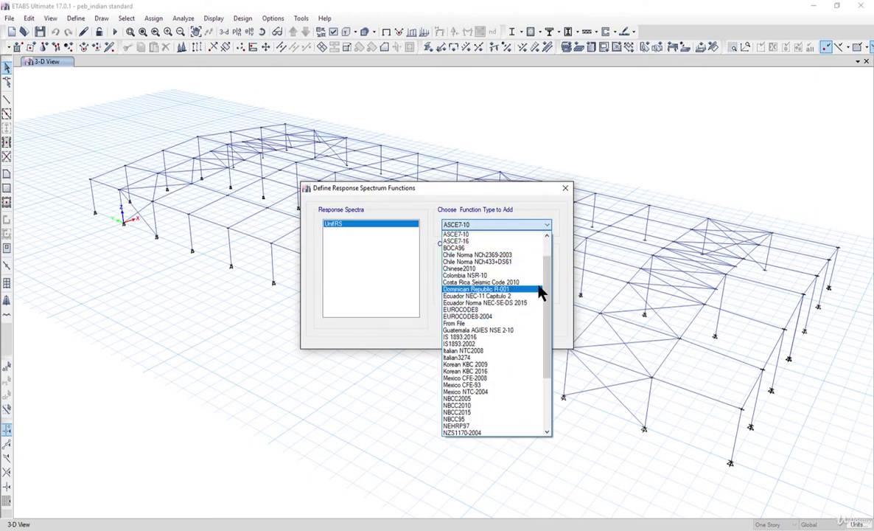
pyautogui.moveTo(546, 284)
pyautogui.mouseDown()
pyautogui.moveTo(553, 269)
pyautogui.moveTo(552, 292)
pyautogui.mouseUp()
pyautogui.click(501, 327)
pyautogui.click(499, 257)
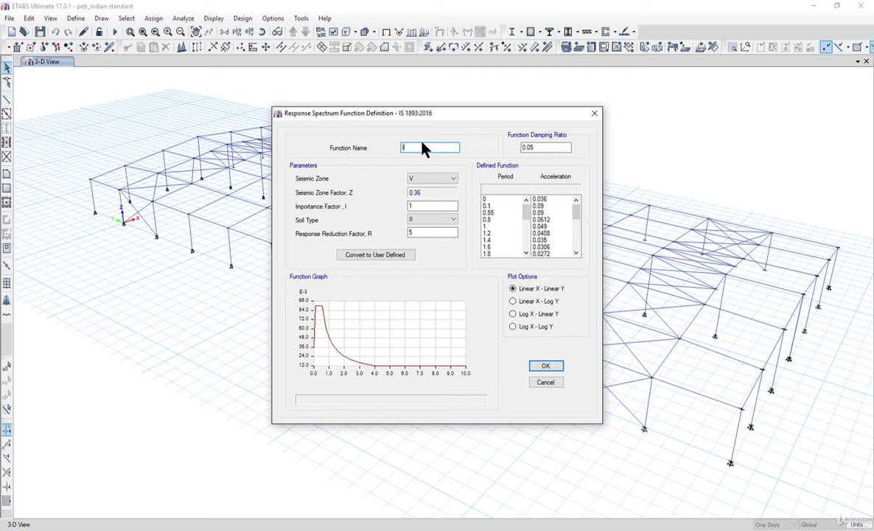
pyautogui.write('IS1893')
# Set IS1893 to seismic zone III with R of 3 and confirm it.
pyautogui.click(440, 180)
pyautogui.click(435, 195)
pyautogui.doubleClick(432, 233)
pyautogui.write('3')
pyautogui.click(431, 205)
pyautogui.moveTo(544, 151); pyautogui.dragTo(517, 149)
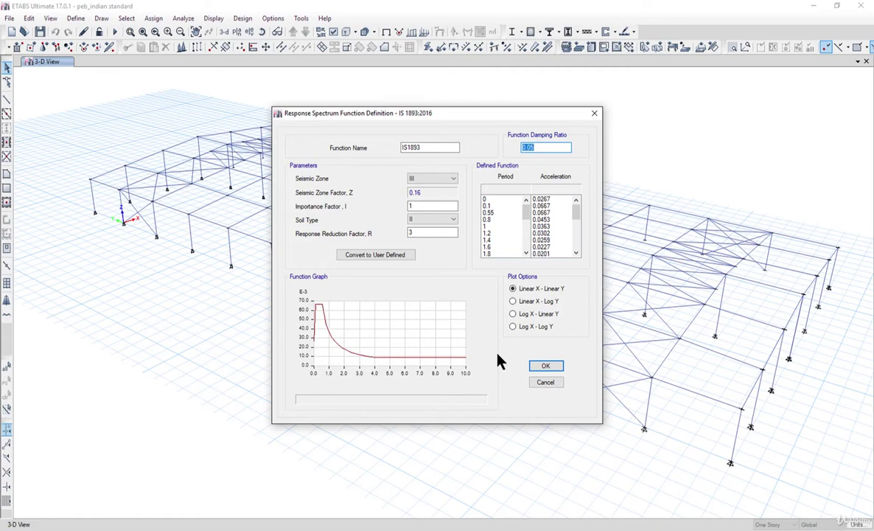
pyautogui.click(545, 365)
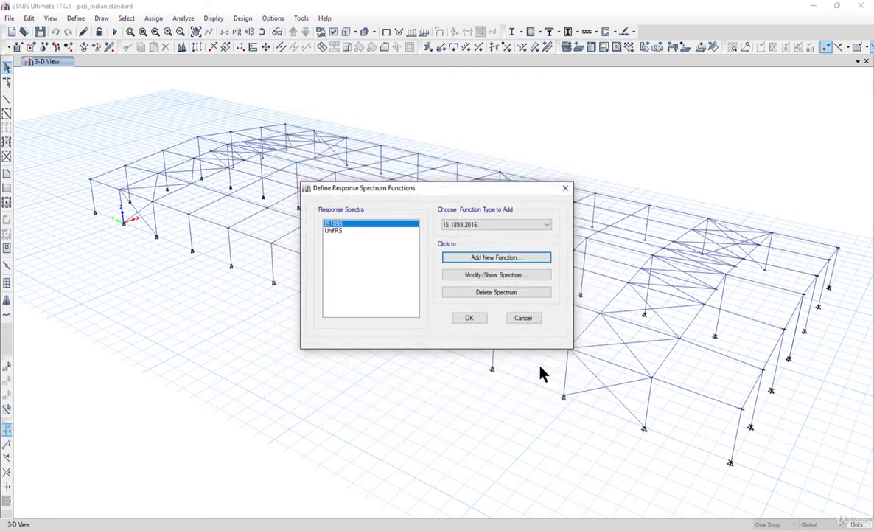
# Start a new load case named RSX of type Response Spectrum.
pyautogui.click(470, 319)
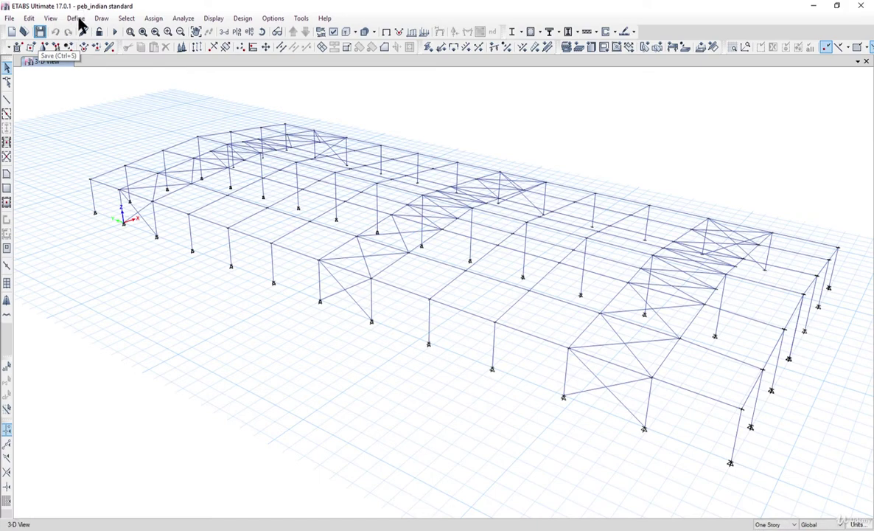
pyautogui.click(75, 18)
pyautogui.click(140, 264)
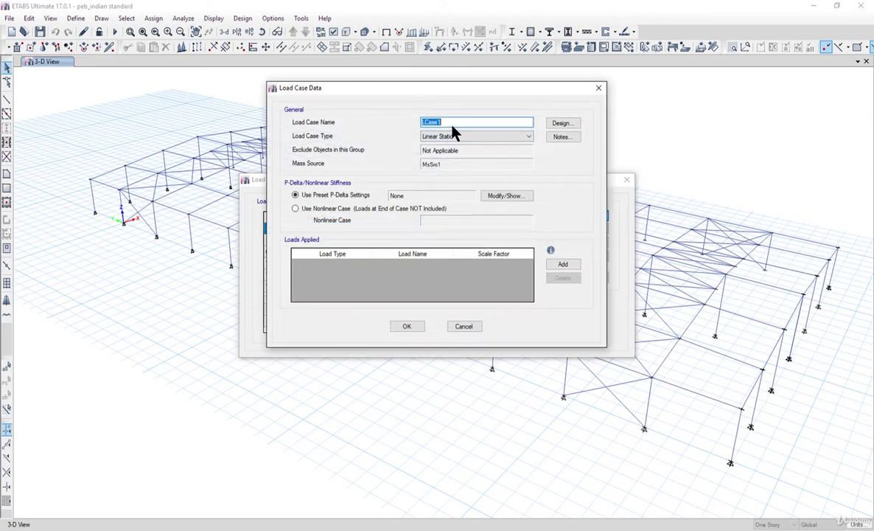
pyautogui.write('RSX')
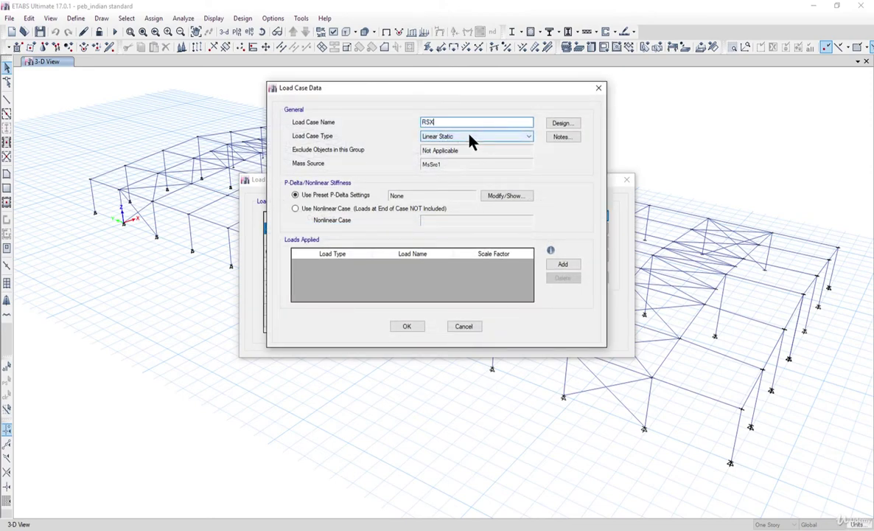
pyautogui.click(470, 138)
pyautogui.click(472, 171)
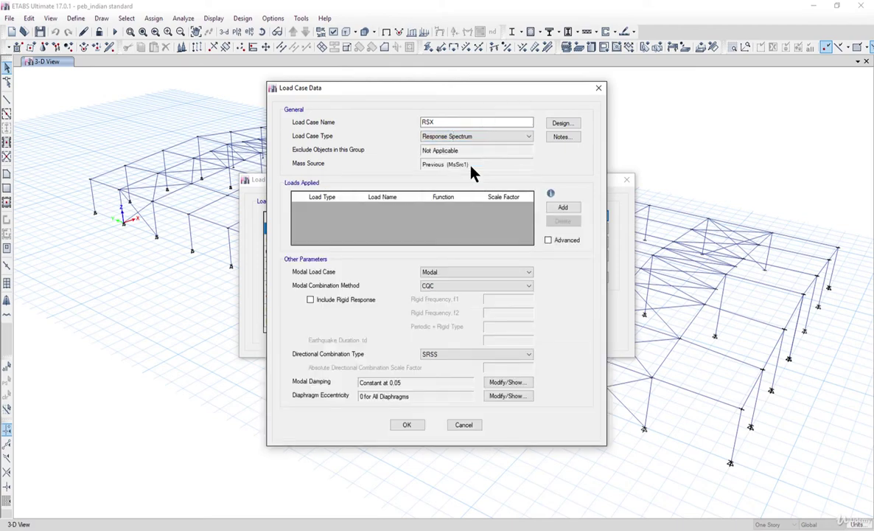
# Add a U1 IS1893 acceleration row, then cancel the RSX draft and Load Cases list.
pyautogui.click(562, 207)
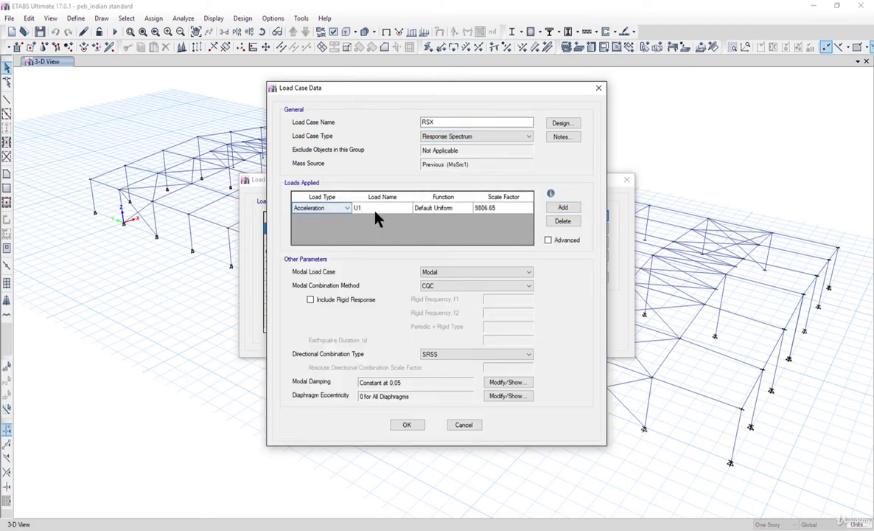
pyautogui.click(457, 208)
pyautogui.click(464, 227)
pyautogui.click(499, 208)
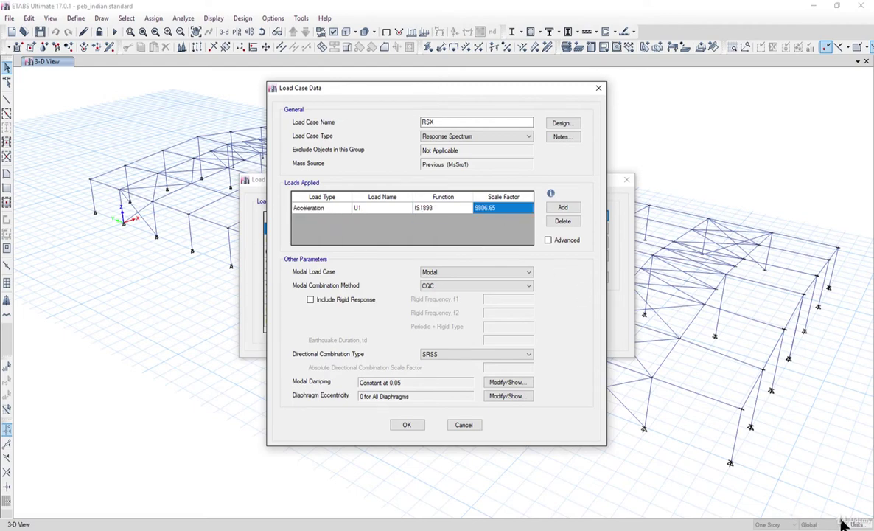
pyautogui.click(477, 427)
pyautogui.click(564, 326)
# Change the Acceleration-Trans display length unit from mm to m in the Units form.
pyautogui.click(862, 524)
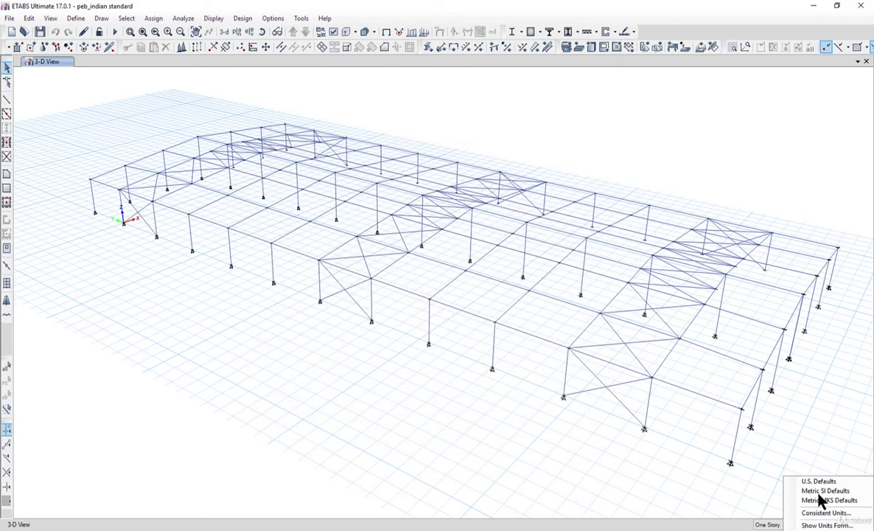
pyautogui.click(825, 524)
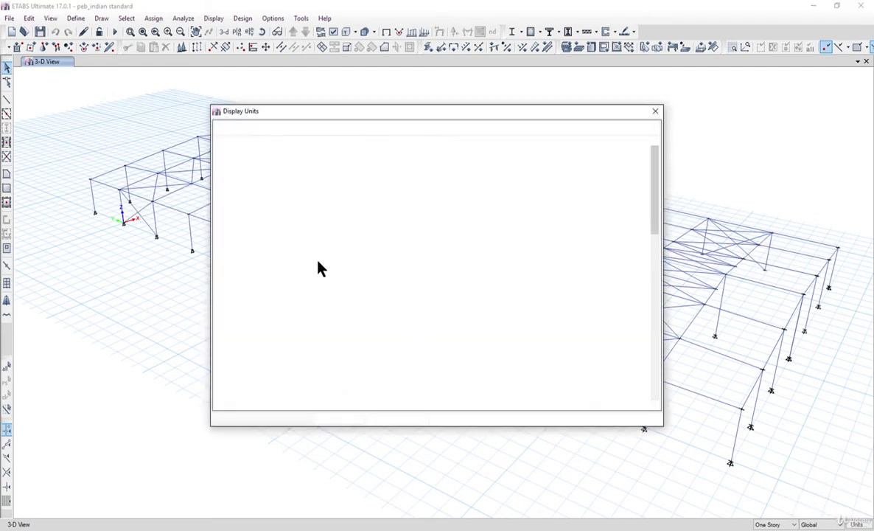
pyautogui.scroll(-7, 371, 247)
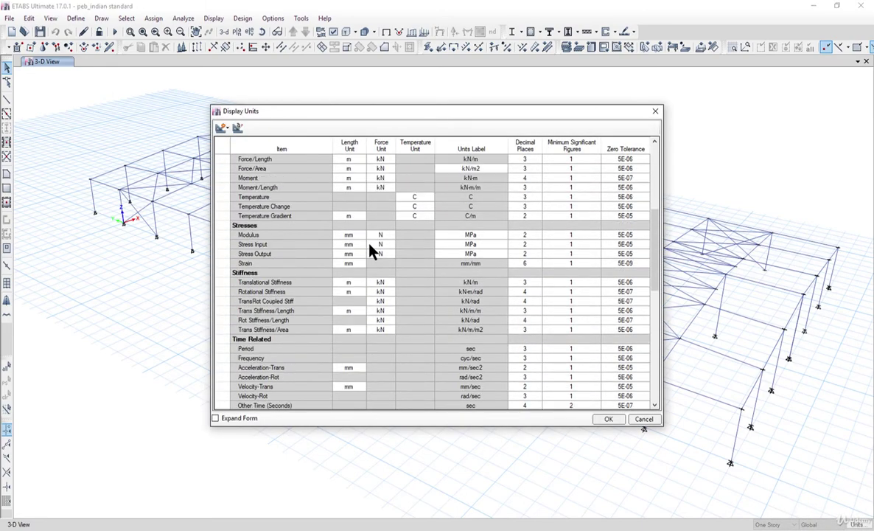
pyautogui.click(350, 369)
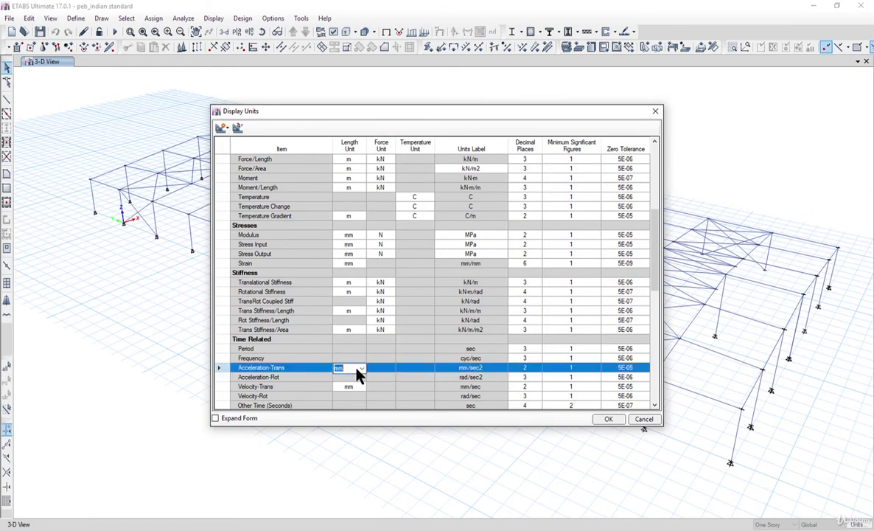
pyautogui.click(361, 368)
pyautogui.click(349, 409)
pyautogui.click(607, 419)
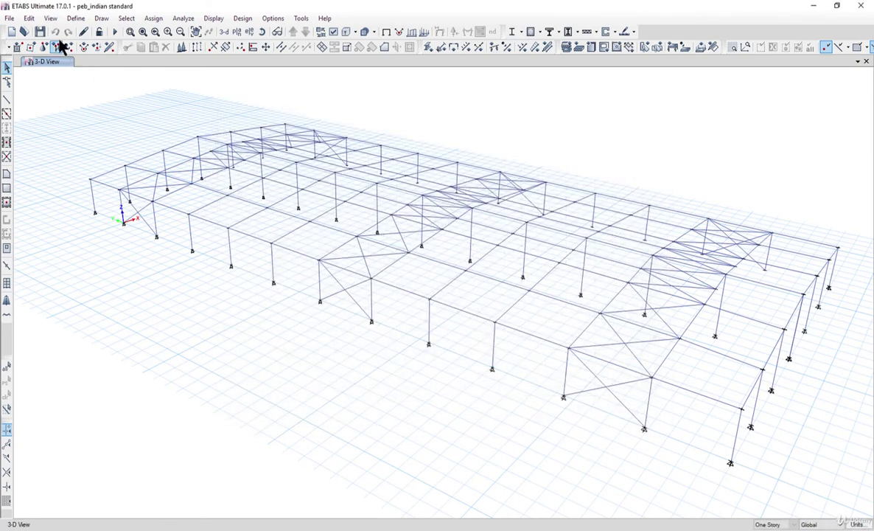
# Rename mass source MsSrc1 to MASSSOURCE and base it on specified load patterns.
pyautogui.click(75, 18)
pyautogui.click(125, 189)
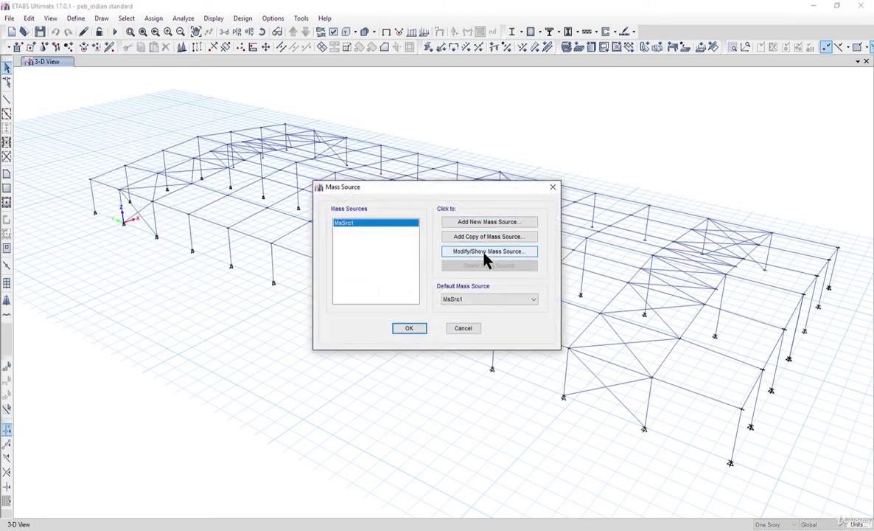
pyautogui.click(525, 253)
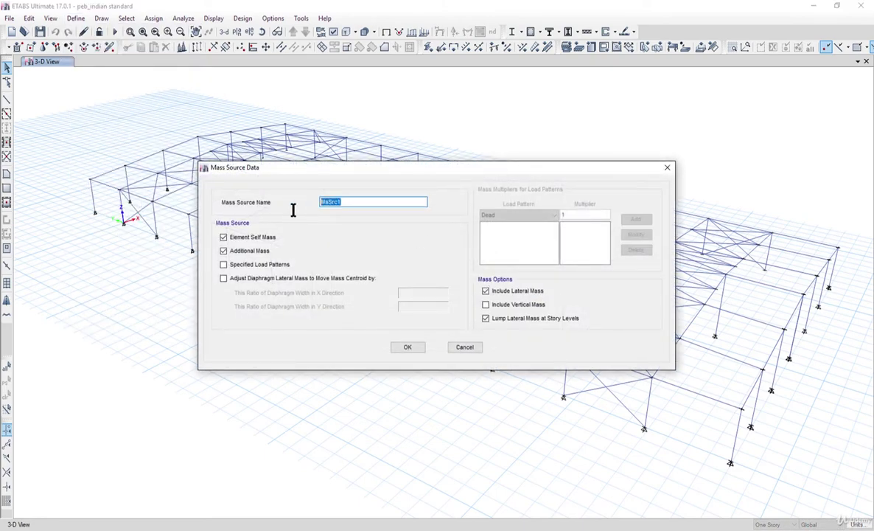
pyautogui.write('MASSSOURCE')
pyautogui.click(253, 262)
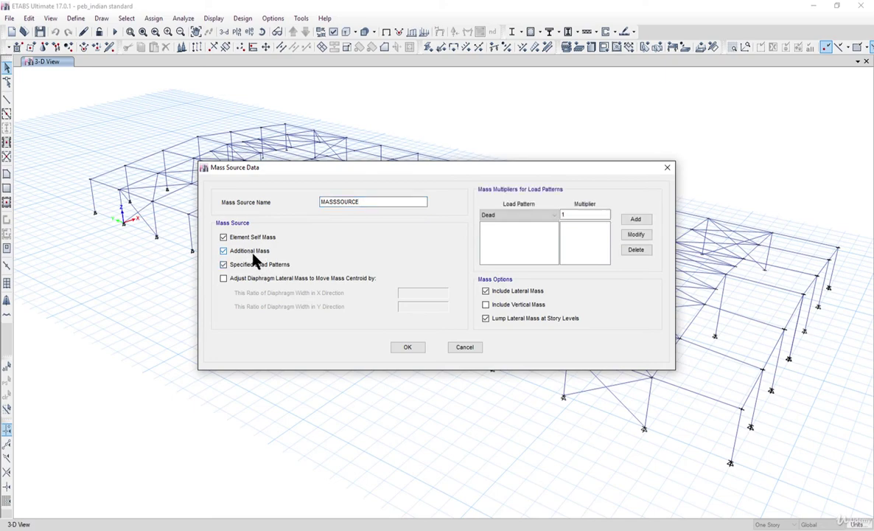
# Add the Dead and Collateral Load patterns to the mass source, each with multiplier 1.
pyautogui.click(635, 220)
pyautogui.click(549, 214)
pyautogui.click(529, 232)
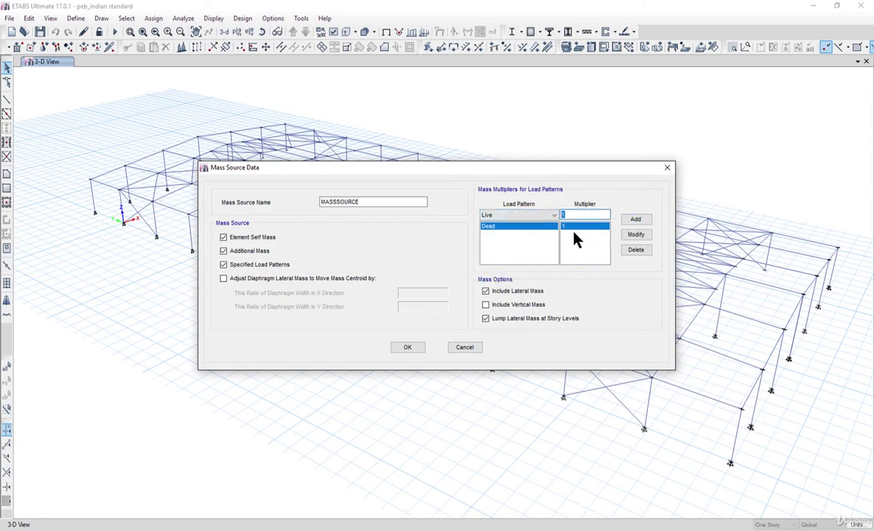
pyautogui.click(551, 215)
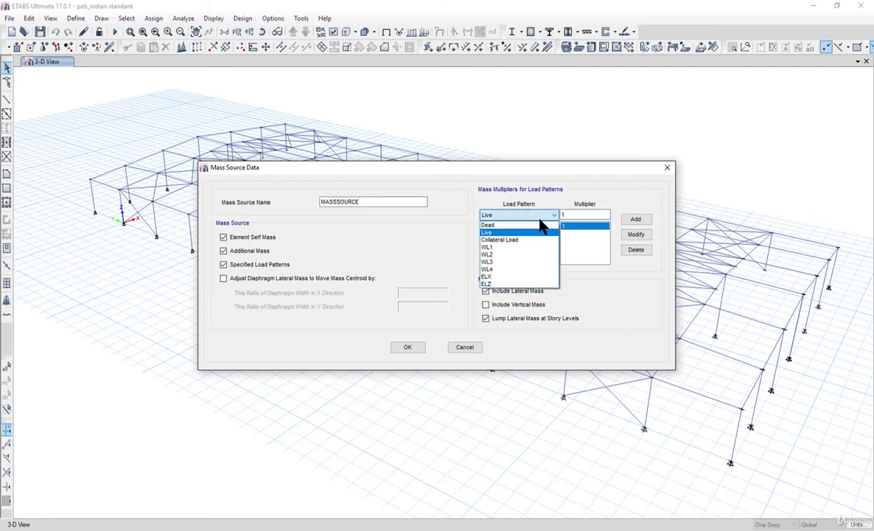
pyautogui.click(529, 239)
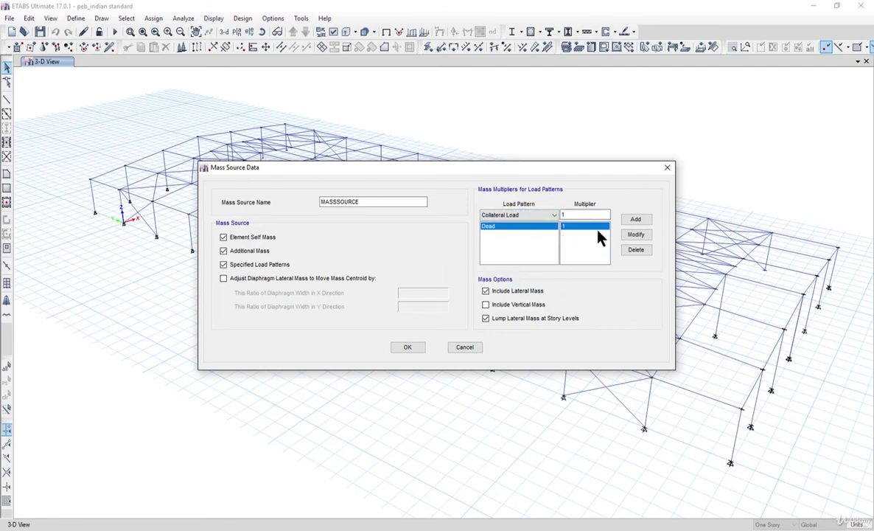
pyautogui.click(635, 219)
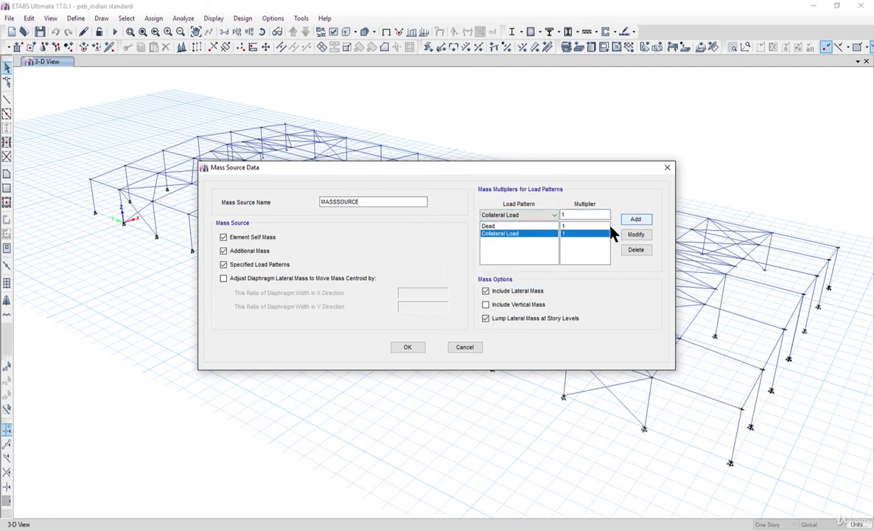
# Accept MASSSOURCE past the self-mass warning and close the mass source list.
pyautogui.click(406, 350)
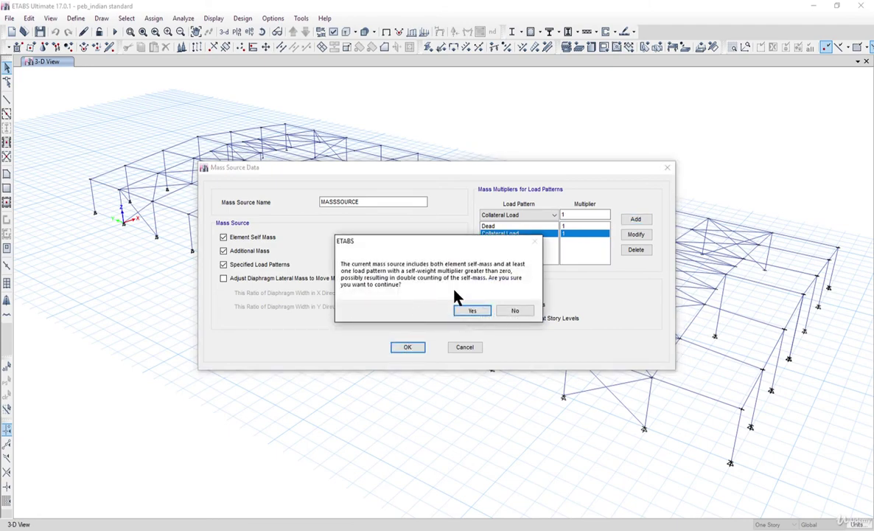
pyautogui.click(516, 311)
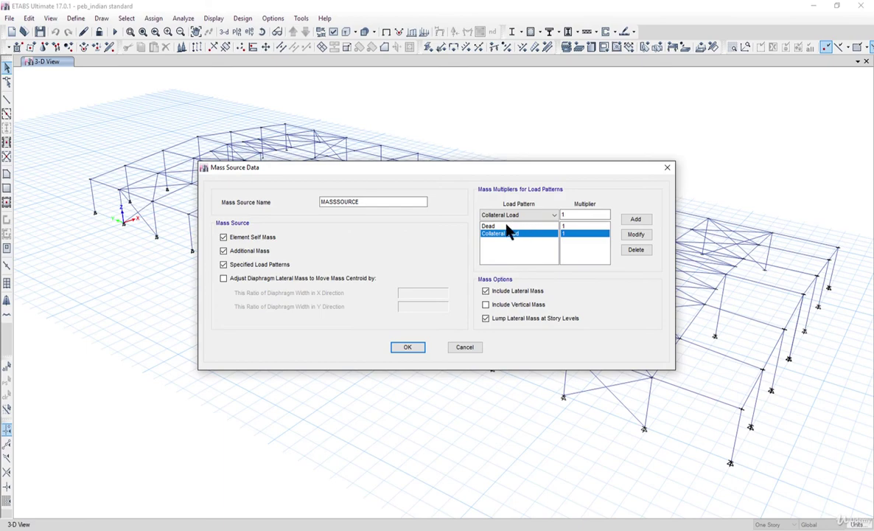
pyautogui.click(224, 237)
pyautogui.click(408, 348)
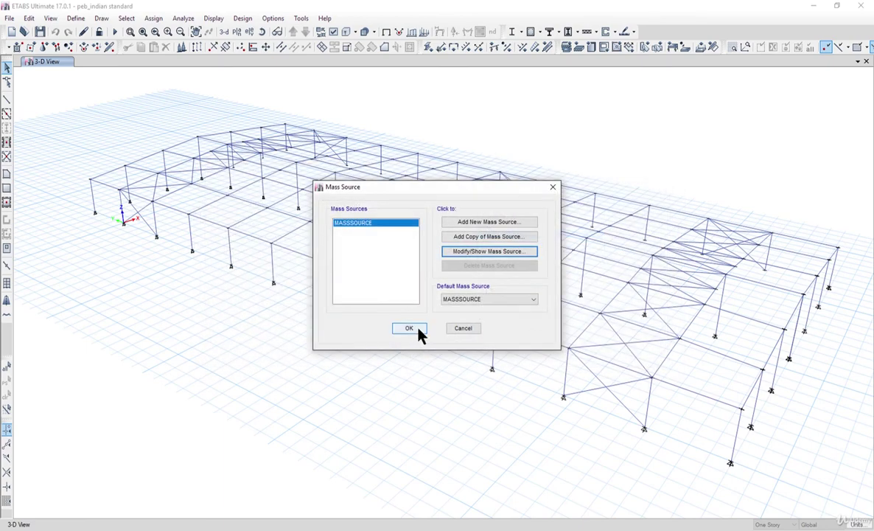
pyautogui.click(416, 332)
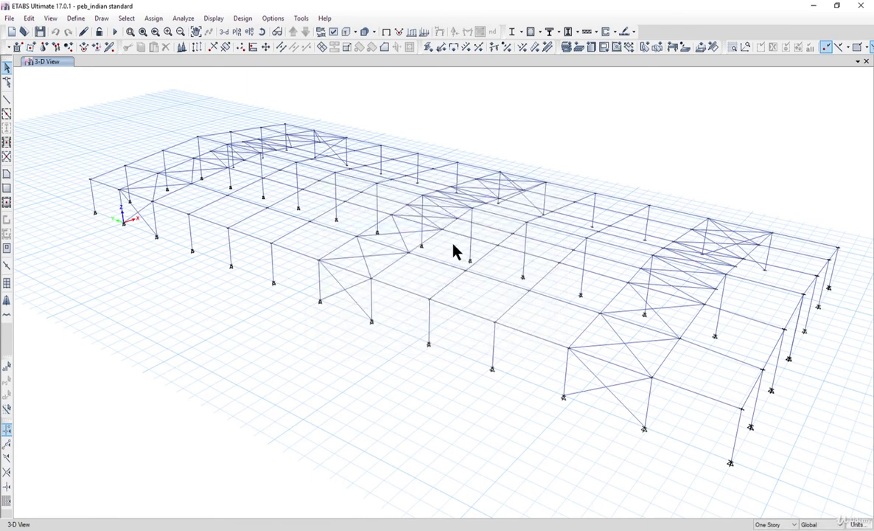
# Add load case RSX as Response Spectrum with U1 IS1893 acceleration at scale 9.81.
pyautogui.click(75, 18)
pyautogui.click(120, 266)
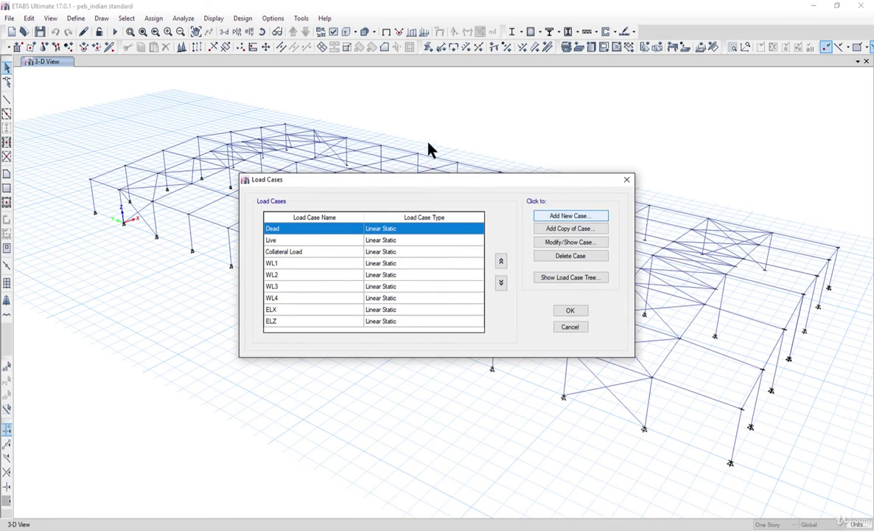
pyautogui.write('RSX')
pyautogui.click(471, 137)
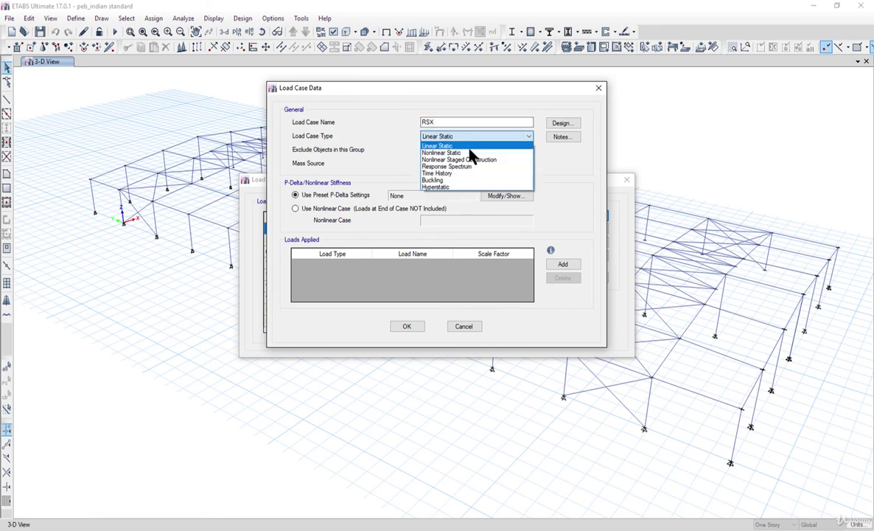
pyautogui.click(469, 166)
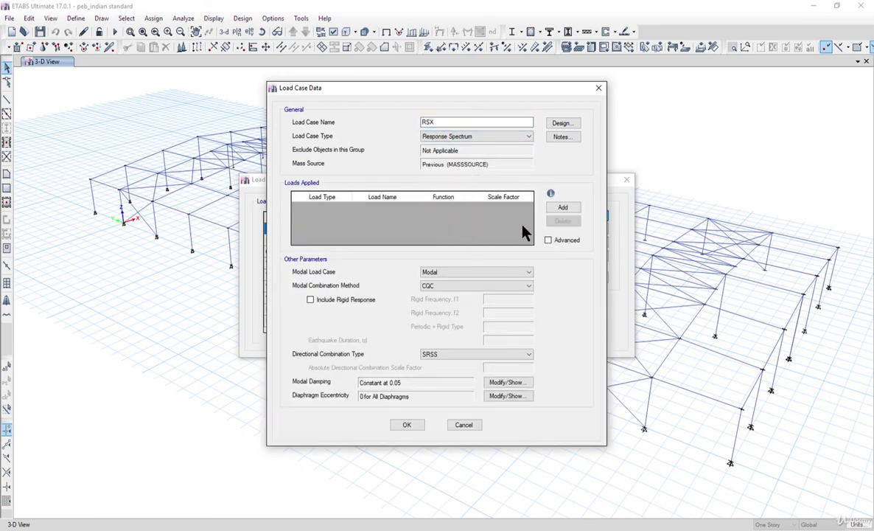
pyautogui.click(563, 209)
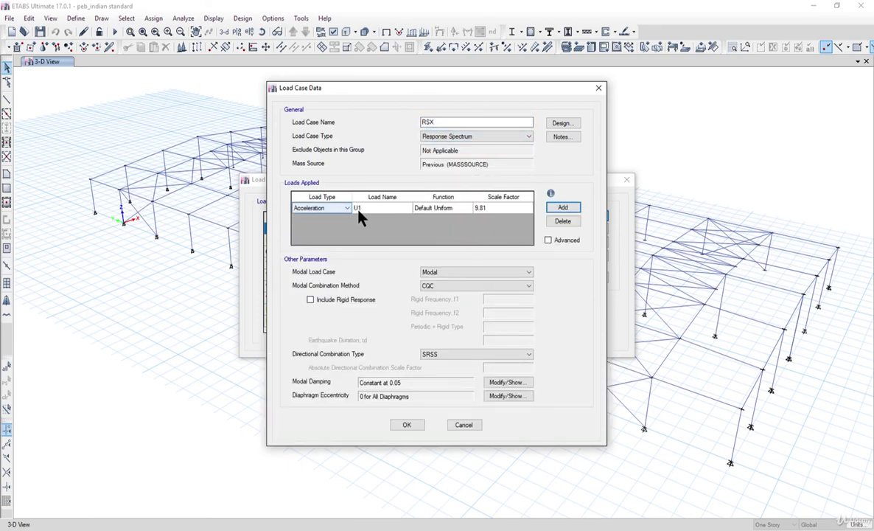
pyautogui.click(455, 214)
pyautogui.click(452, 228)
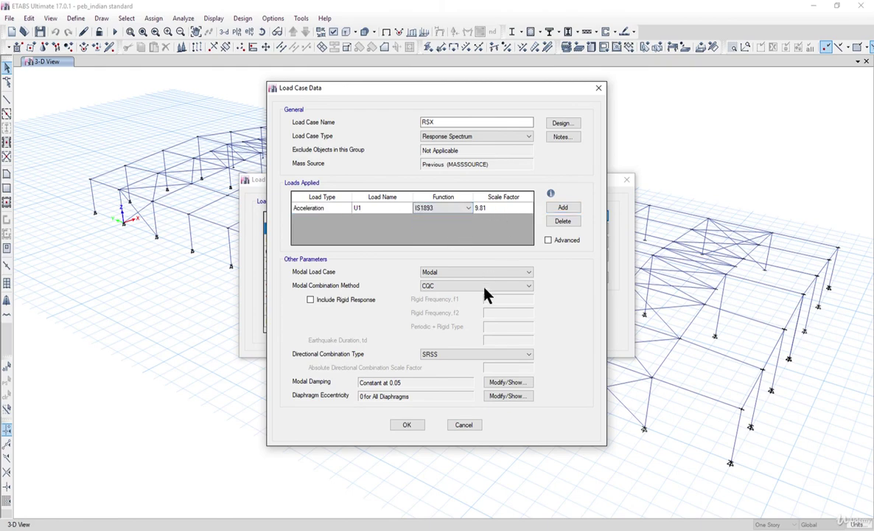
pyautogui.click(407, 427)
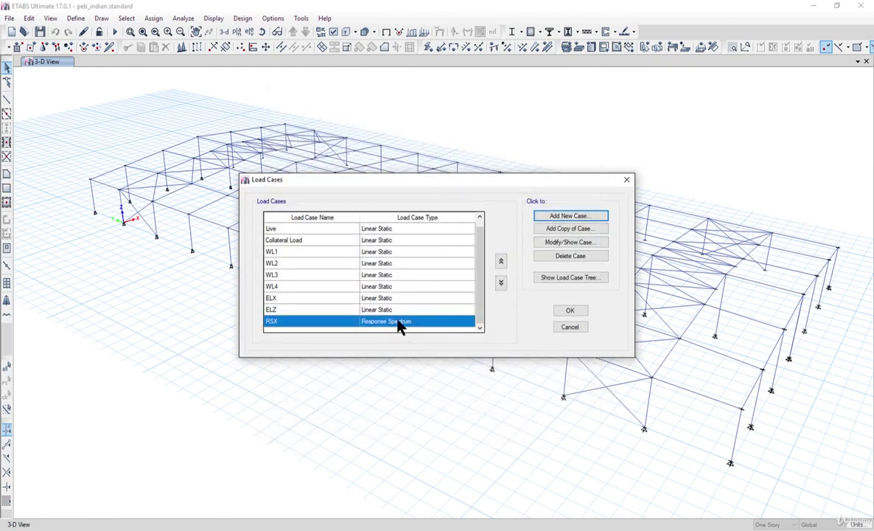
# Create load case RSZ as a copy of RSX, applying IS1893 acceleration in U2 at scale 9.81.
pyautogui.click(563, 229)
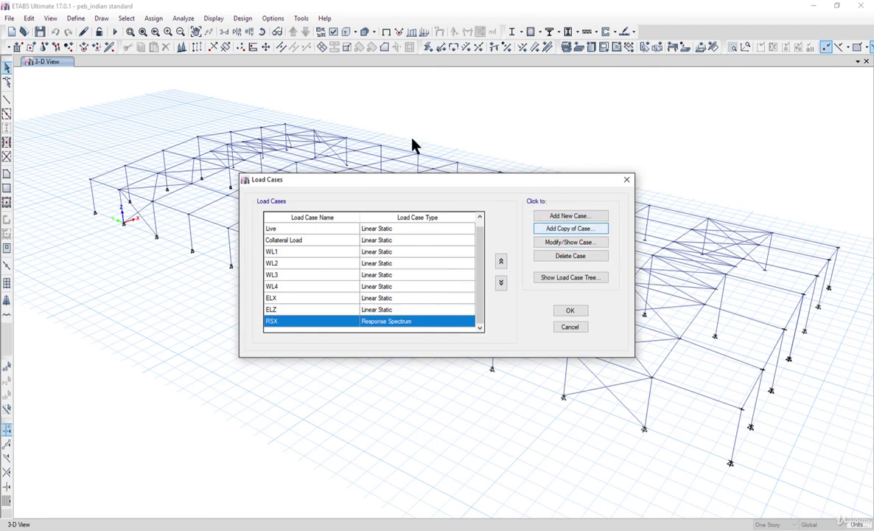
pyautogui.write('RSZ')
pyautogui.click(379, 208)
pyautogui.click(380, 208)
pyautogui.click(383, 219)
pyautogui.click(378, 210)
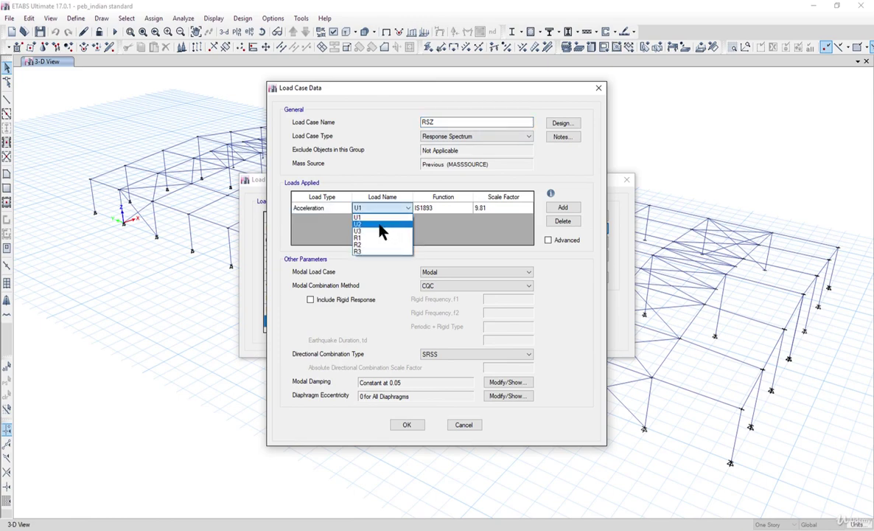
pyautogui.click(380, 224)
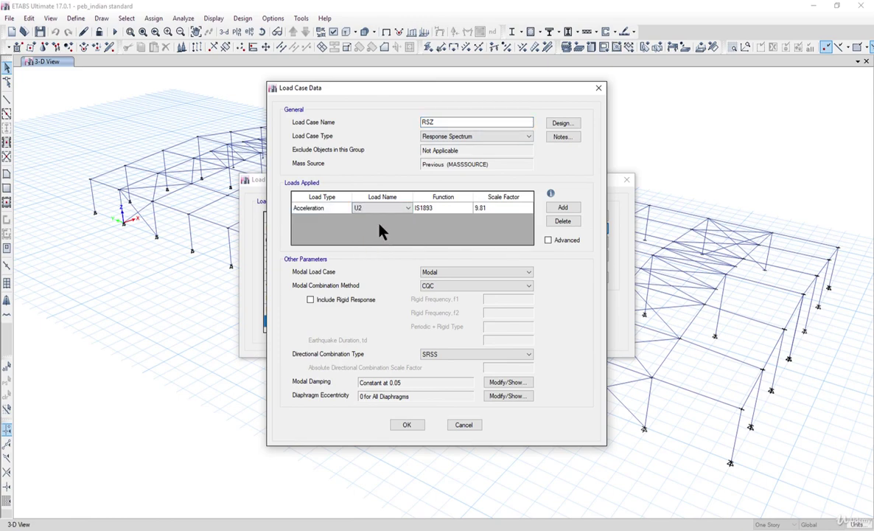
pyautogui.click(408, 425)
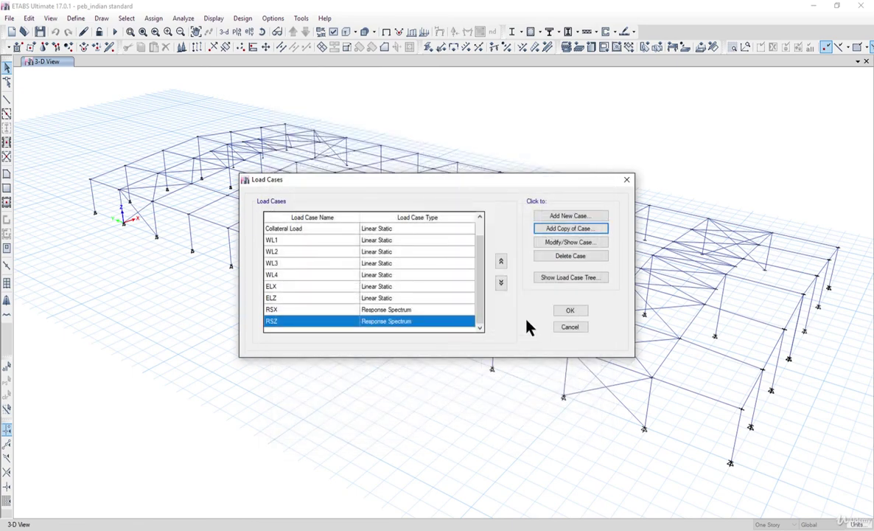
pyautogui.click(571, 310)
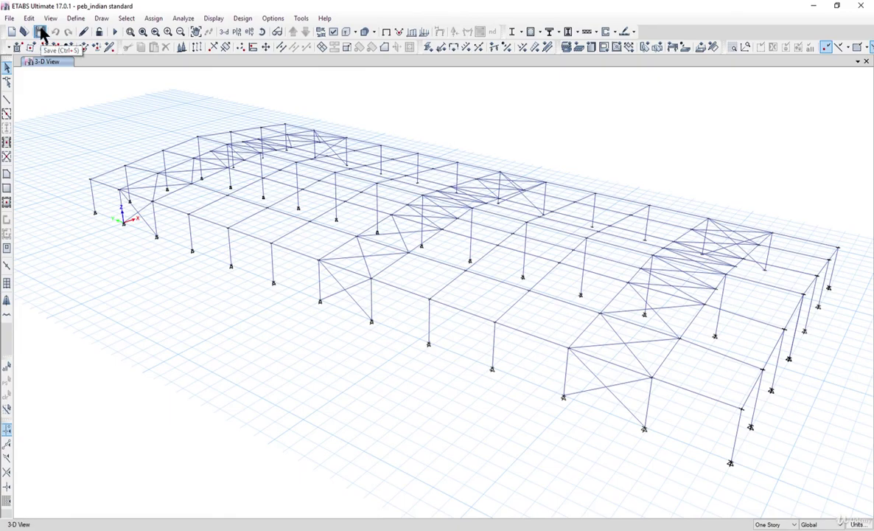